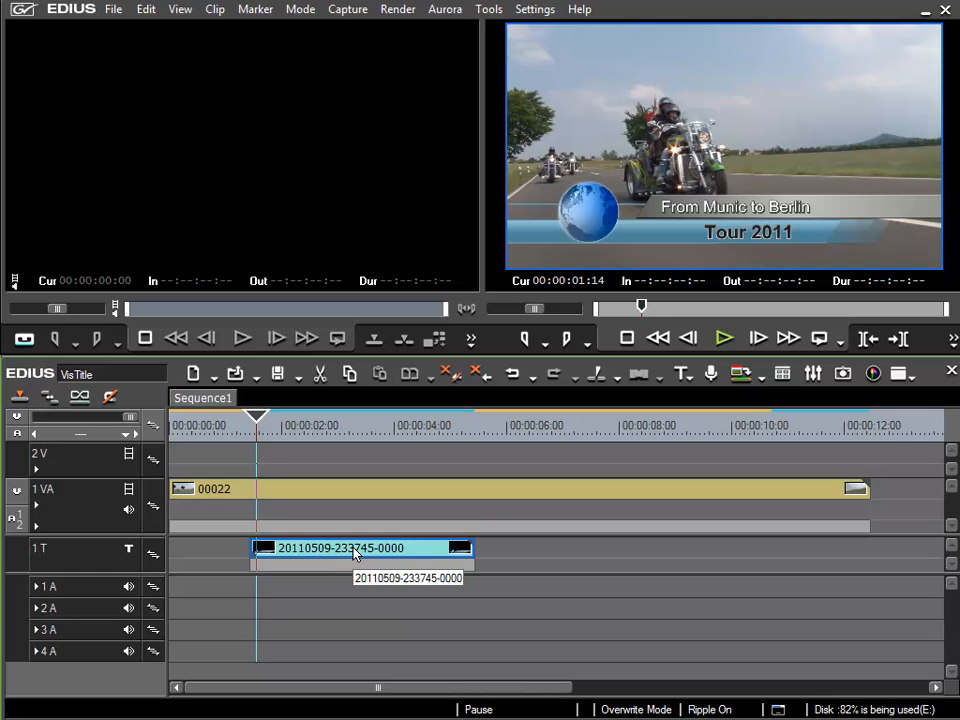
- Open the title clip in the Layout Editor and jump to the VisTitle titler
double_click(354, 553)
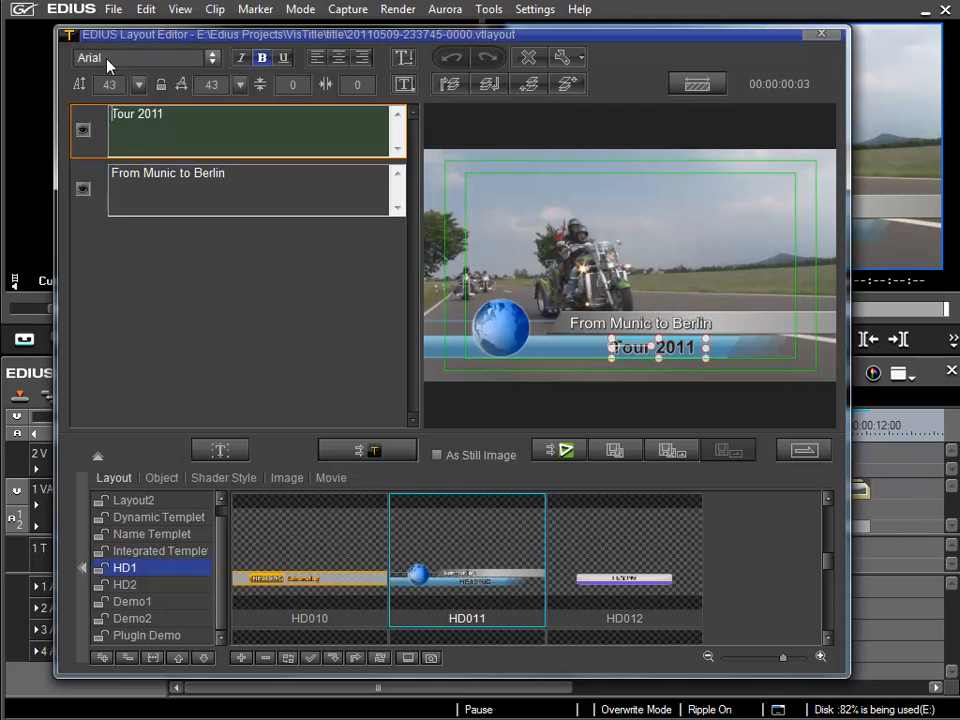
left_click(370, 451)
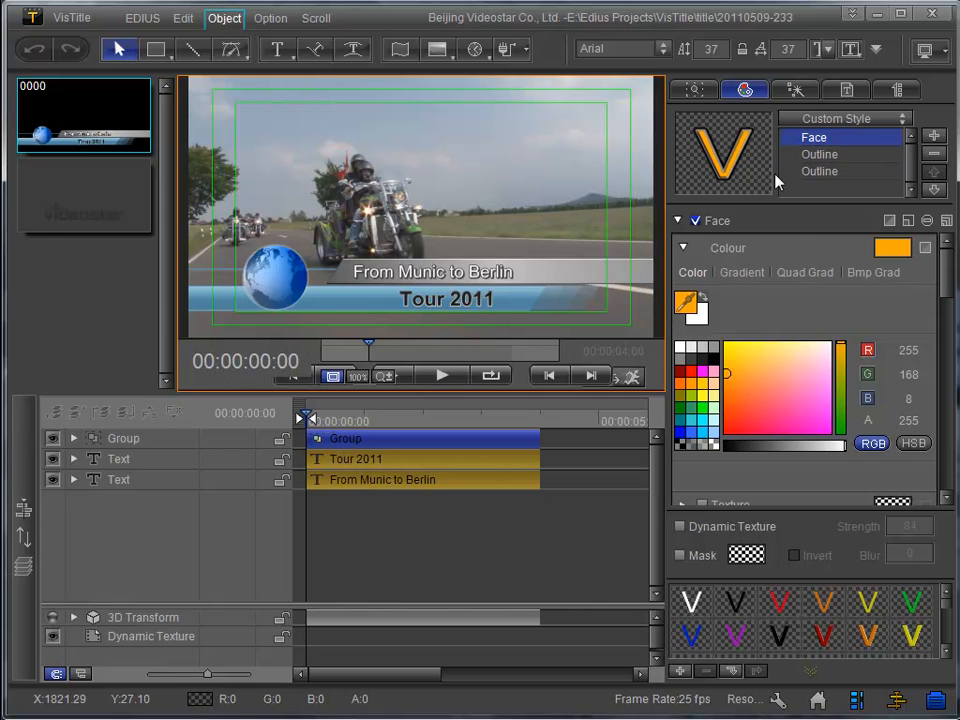
left_click(683, 247)
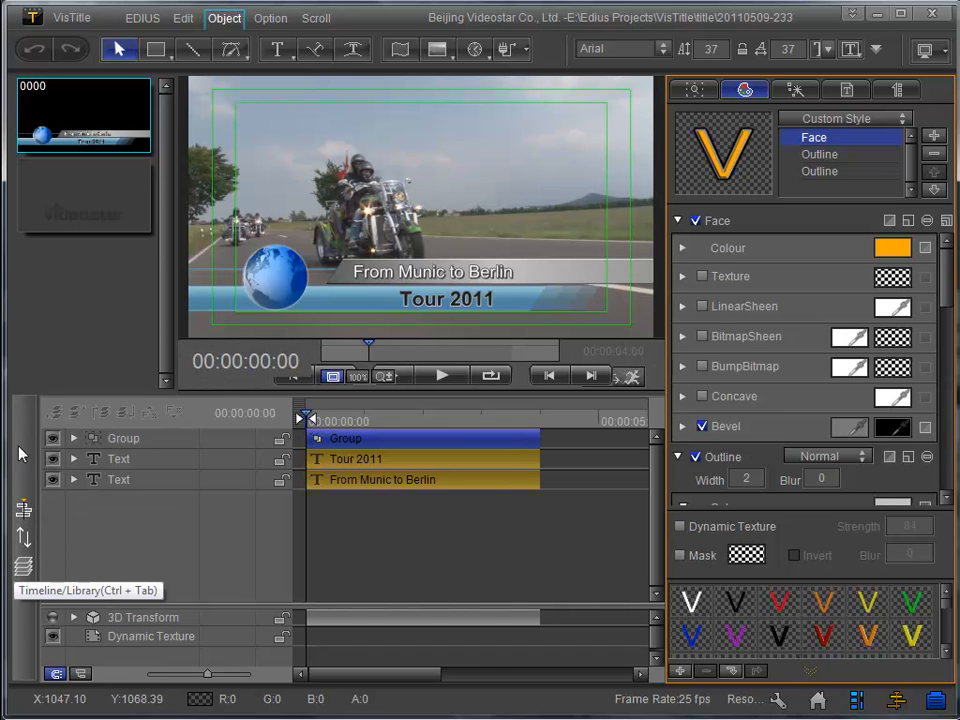
- Open the template library panel and enlarge its thumbnails
left_click(24, 537)
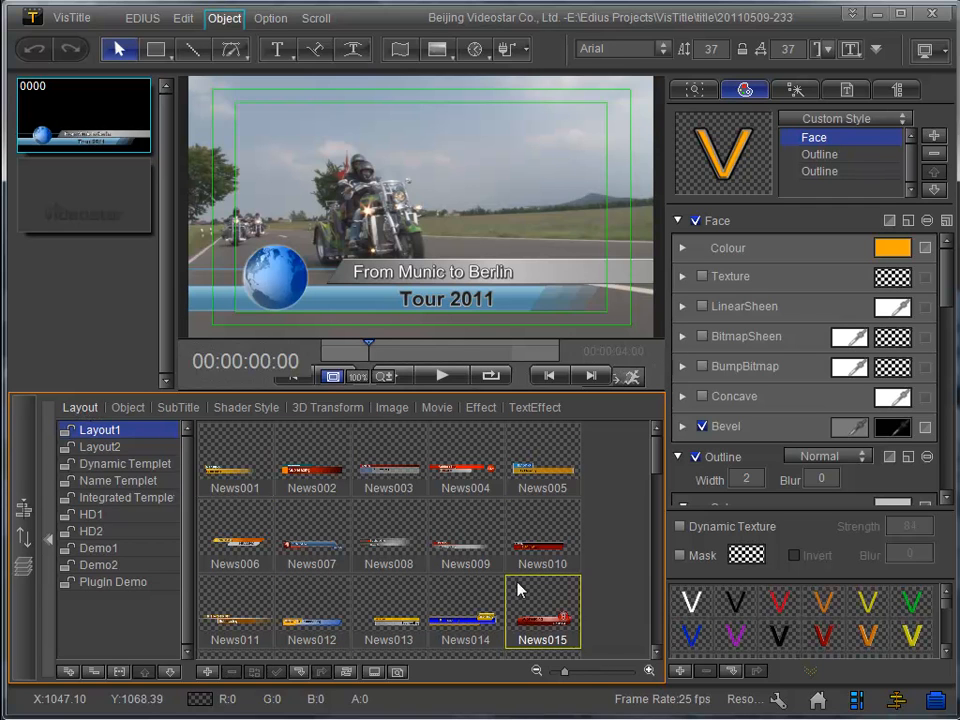
left_click_drag(566, 679, 602, 668)
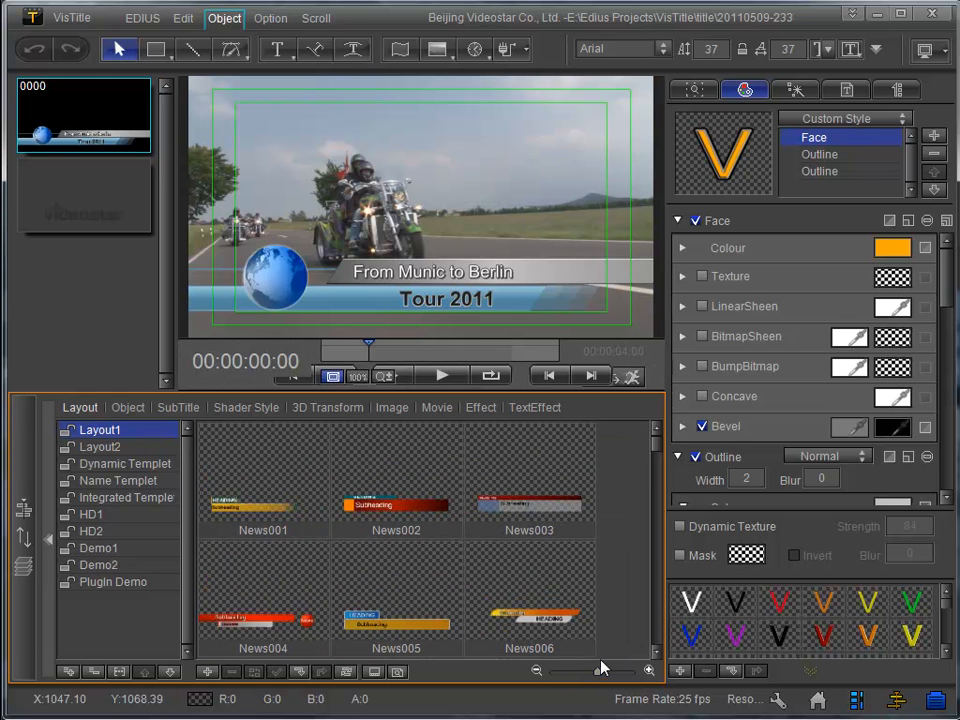
- Apply the Char by Char text effect Word by word 1 to the From Munic to Berlin text
left_click(533, 409)
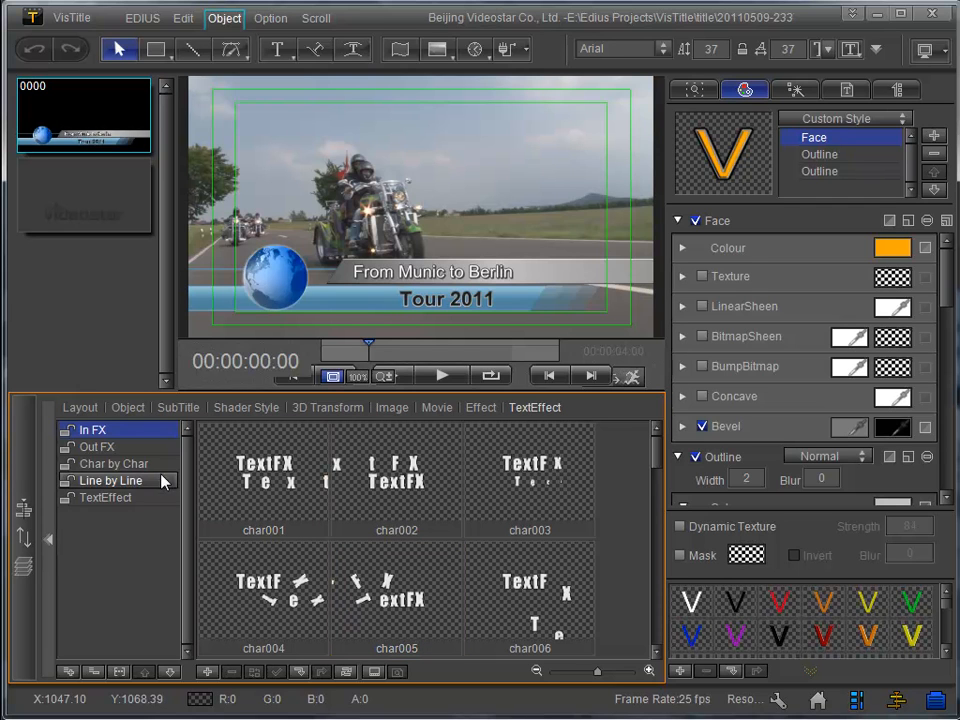
left_click(100, 468)
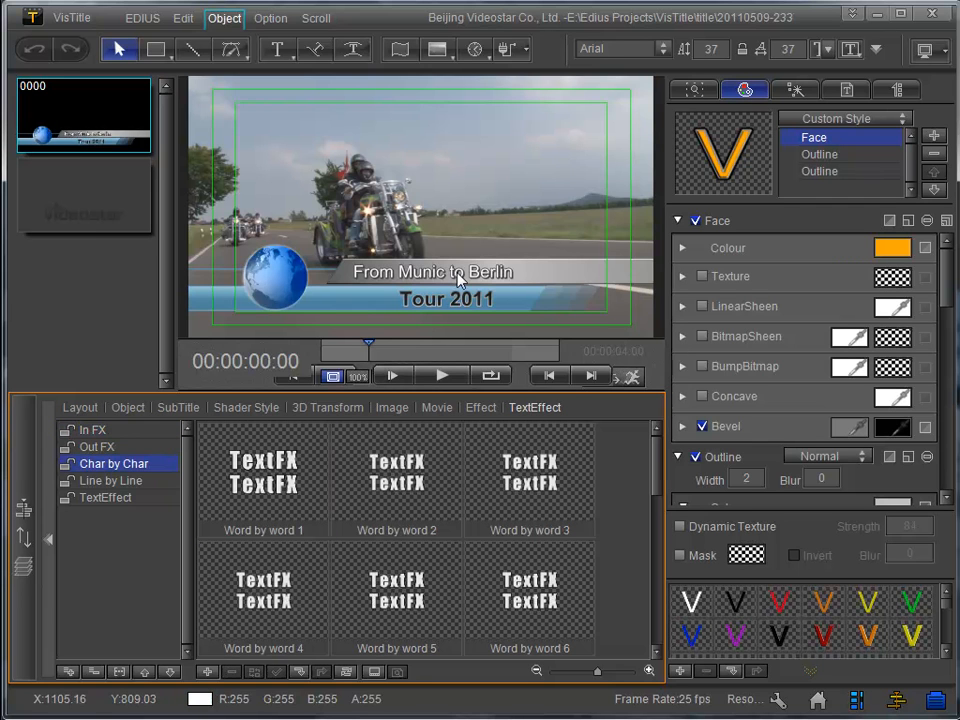
left_click(375, 279)
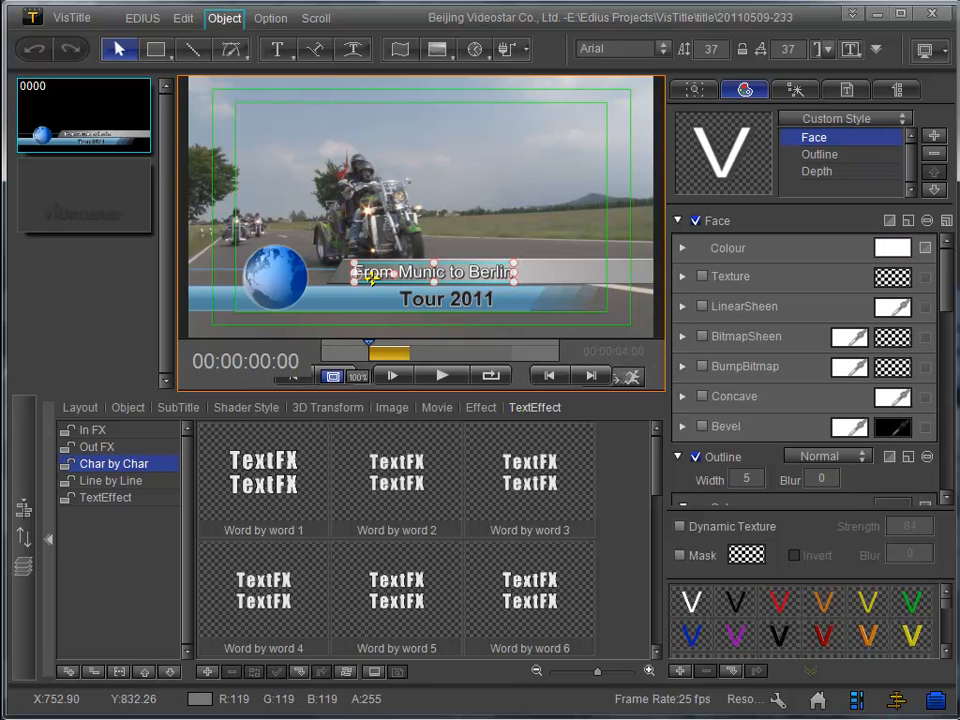
left_click(257, 495)
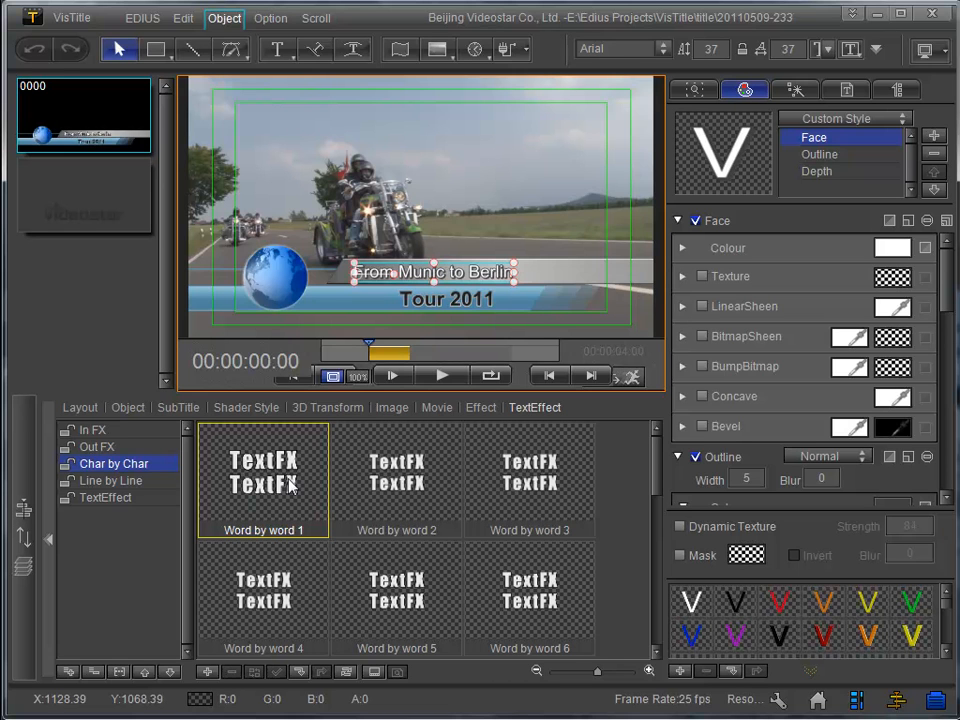
double_click(290, 485)
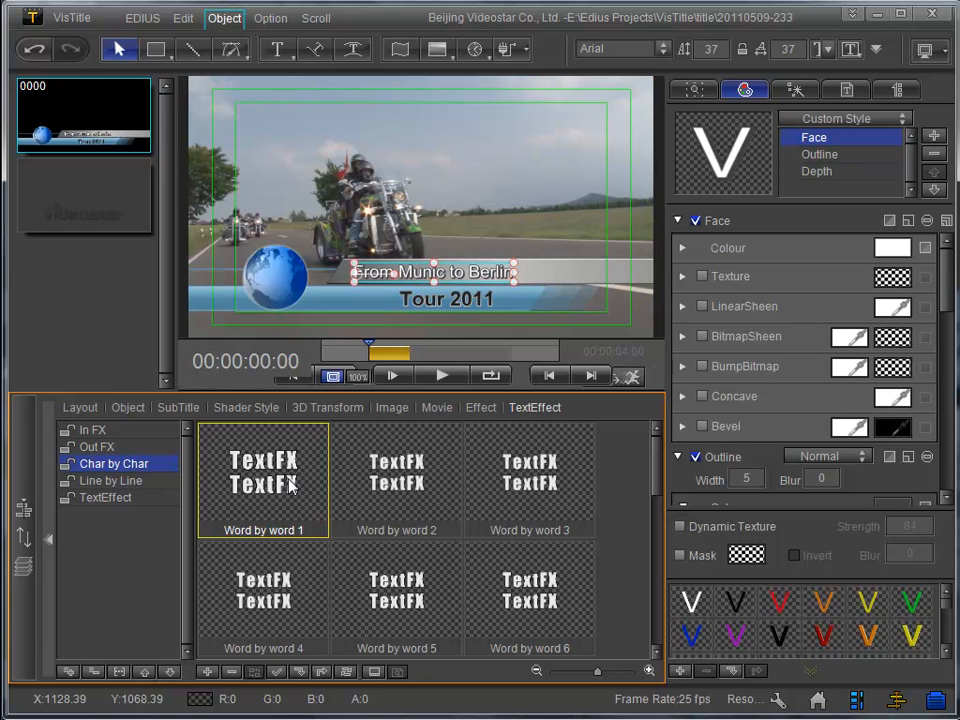
- Preview the title animation from the start
left_click(446, 375)
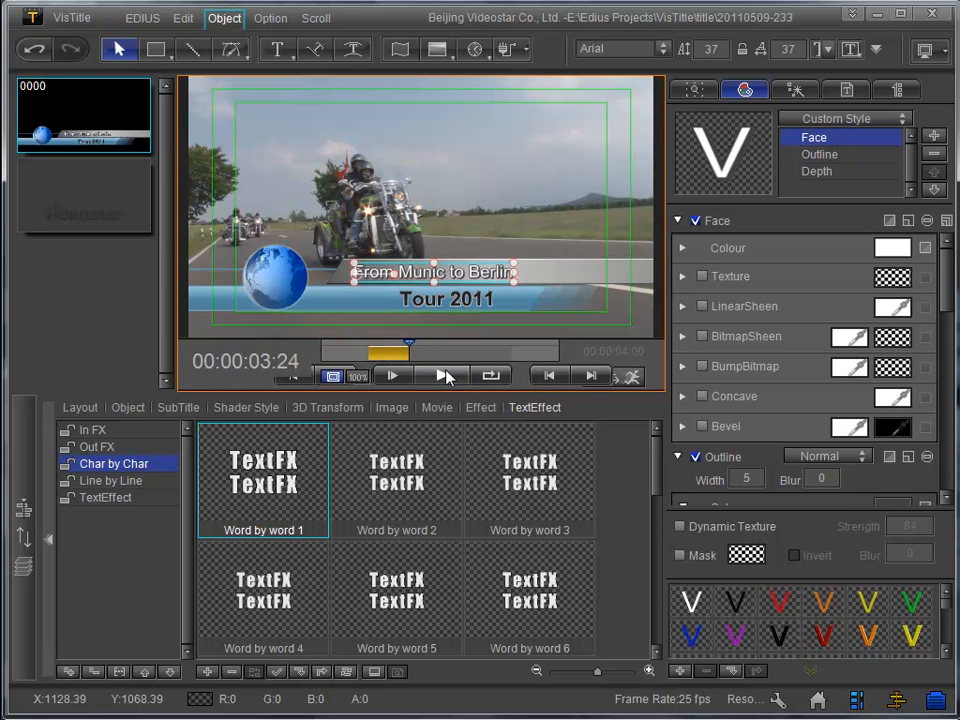
left_click_drag(409, 349, 369, 349)
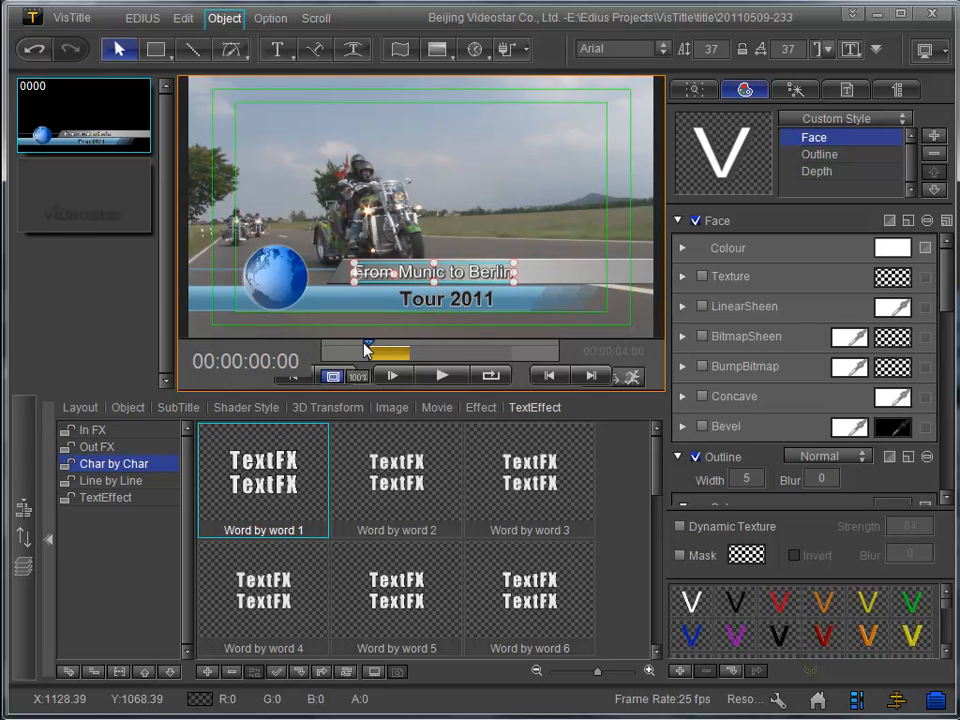
left_click(444, 377)
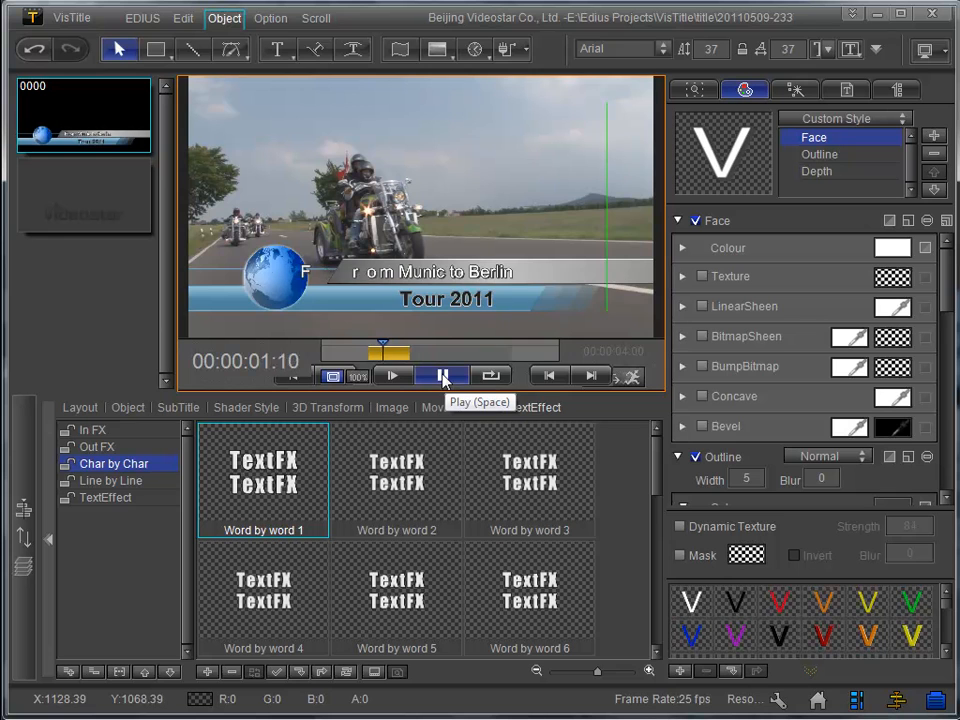
left_click(443, 376)
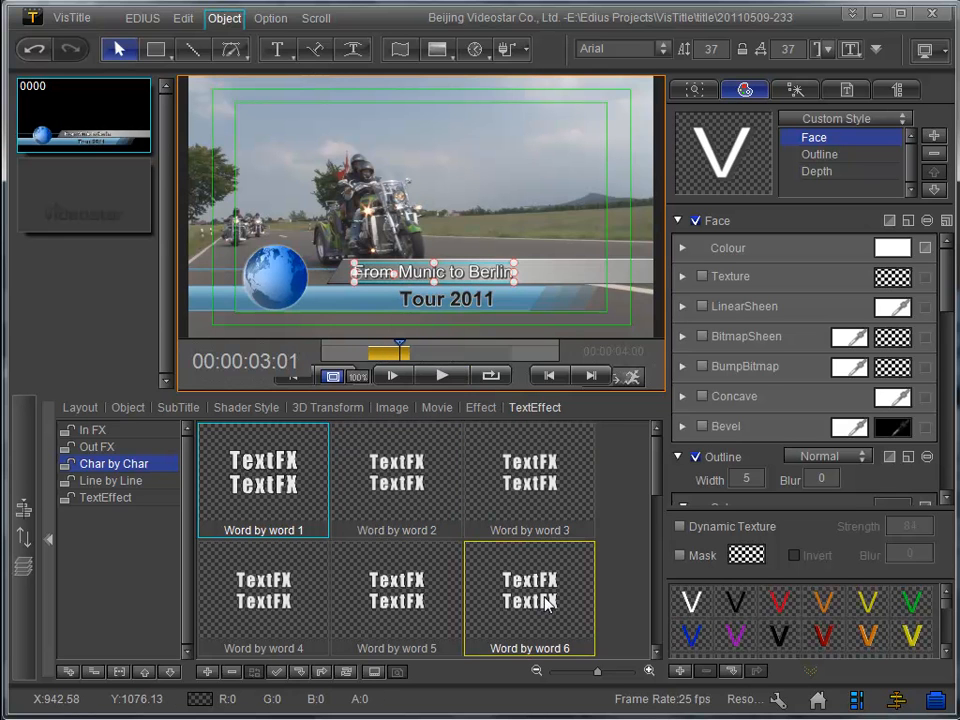
- Apply the Word by word 9 text effect to the same text and preview it
left_click_drag(654, 480, 654, 537)
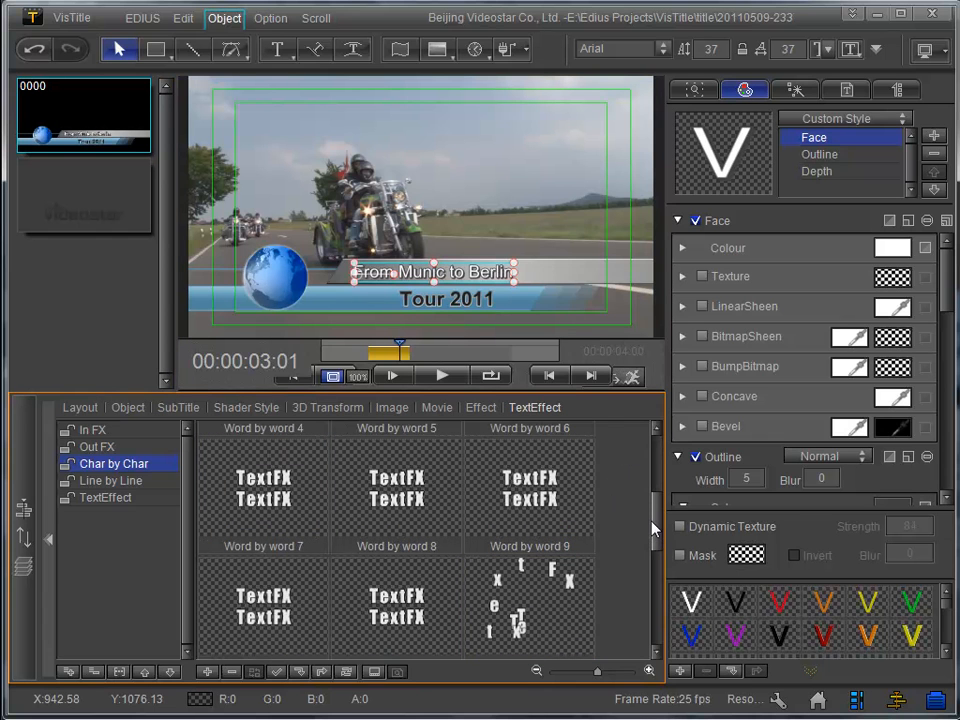
double_click(531, 606)
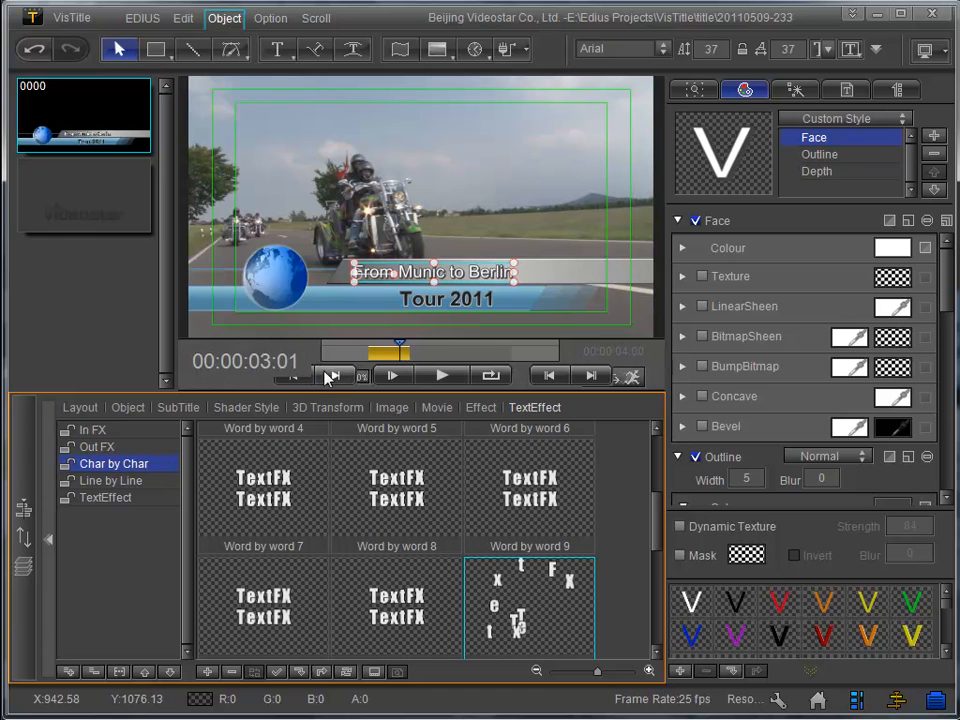
left_click(295, 377)
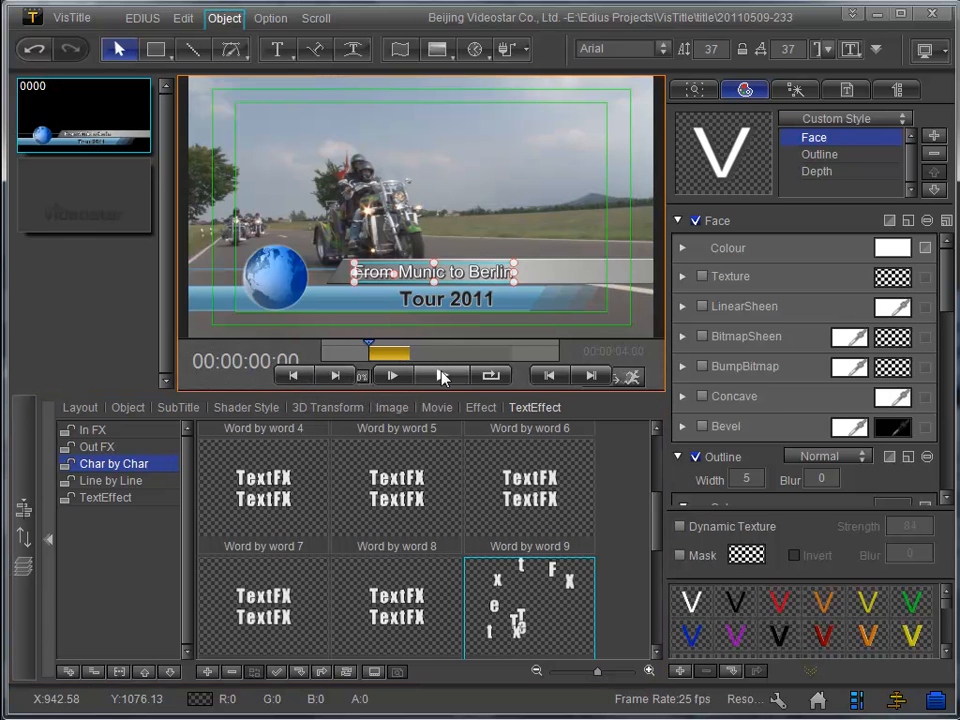
left_click(443, 377)
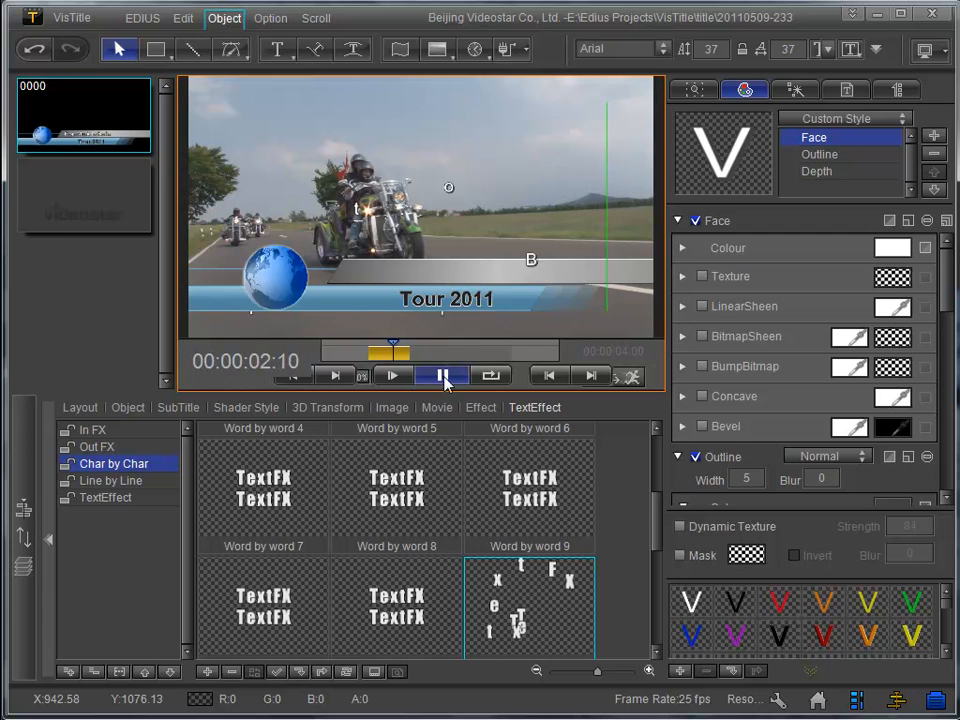
left_click(443, 377)
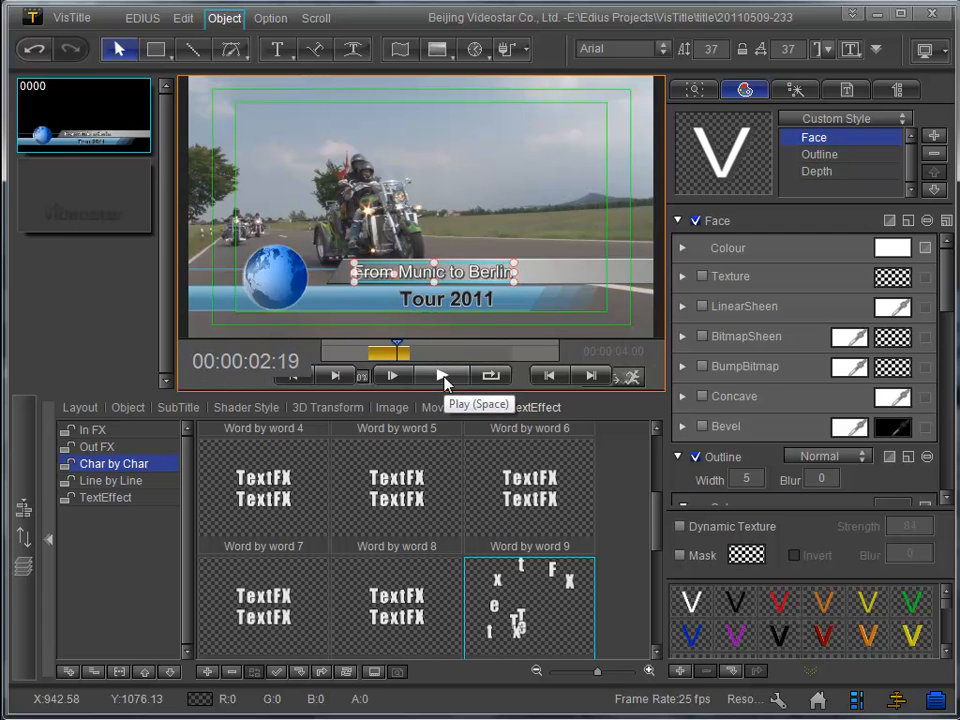
- Reapply Word by word 1 to the From Munic to Berlin text and preview it from the start
left_click_drag(656, 536, 656, 466)
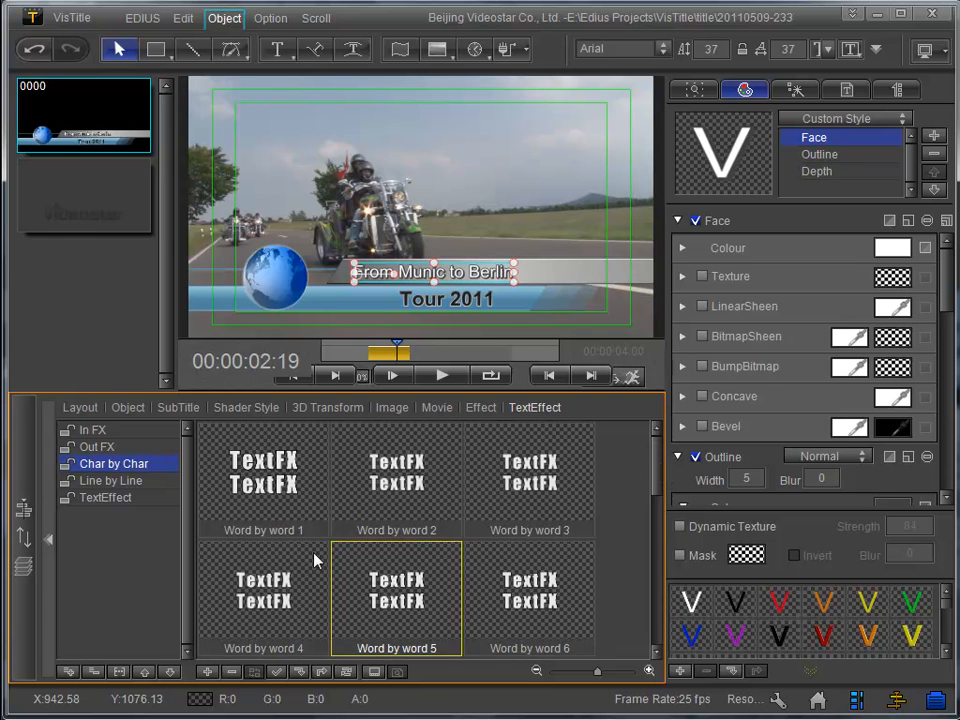
double_click(267, 487)
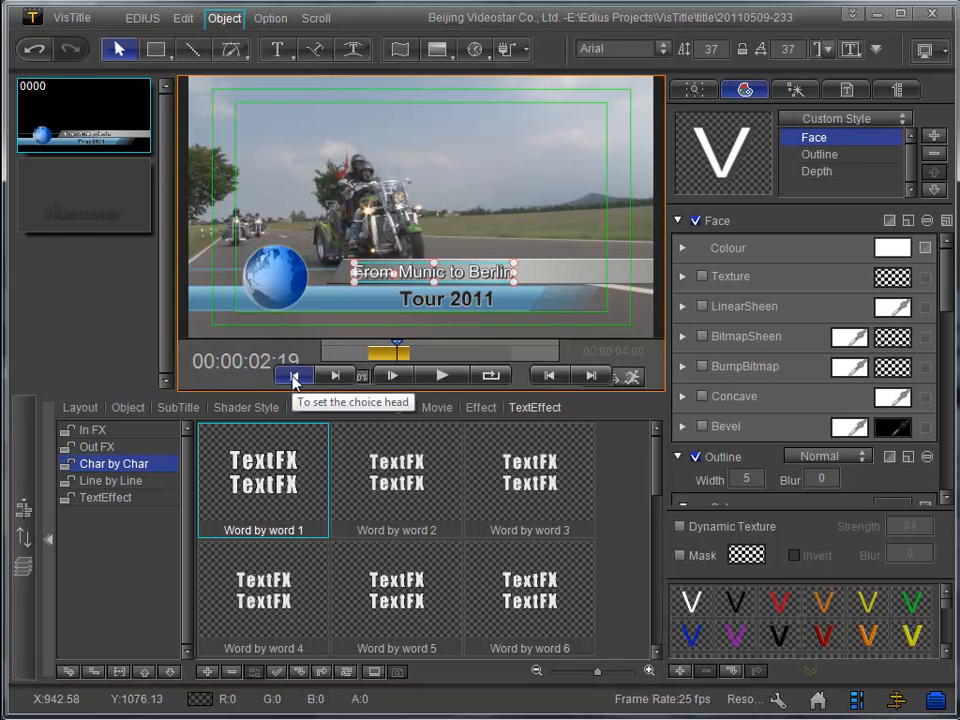
left_click(294, 377)
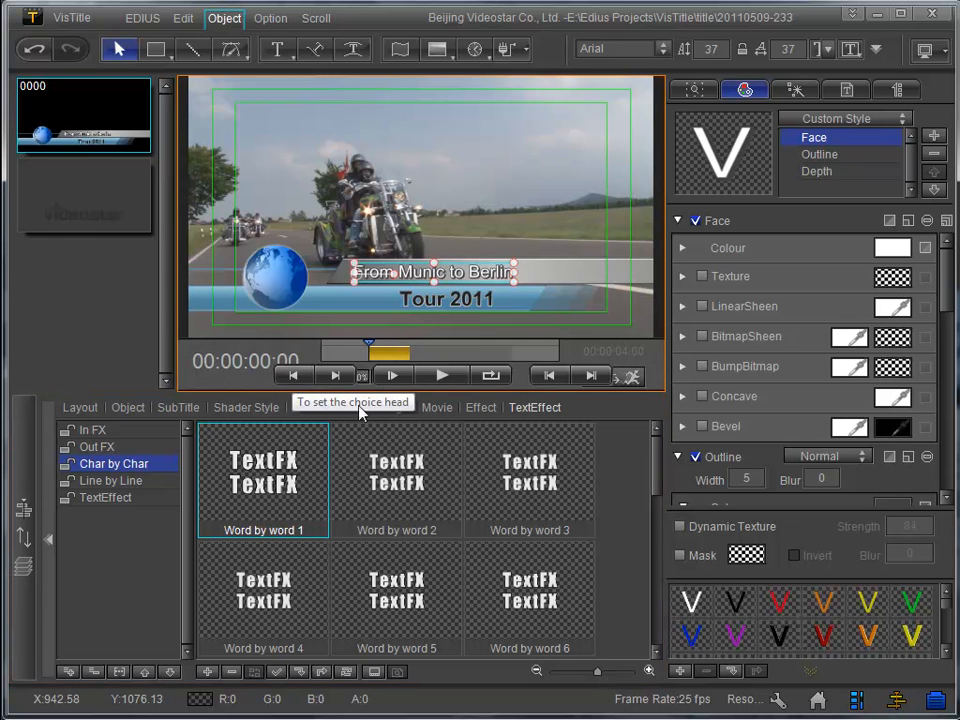
left_click(440, 376)
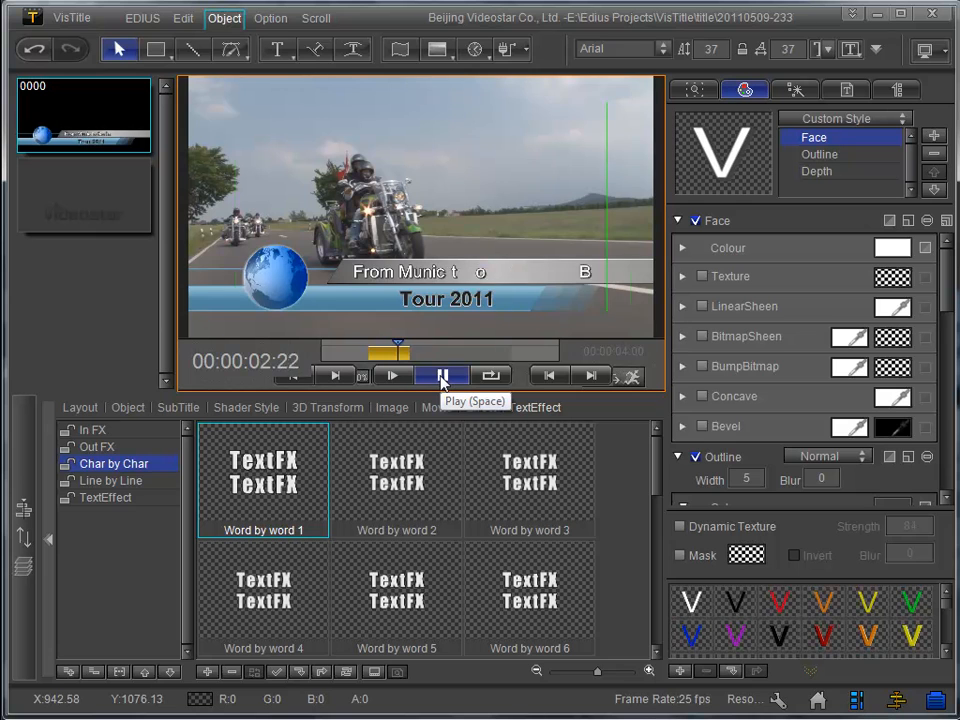
- Apply Word by word 1 to the Tour 2011 text and preview the animation
left_click(462, 301)
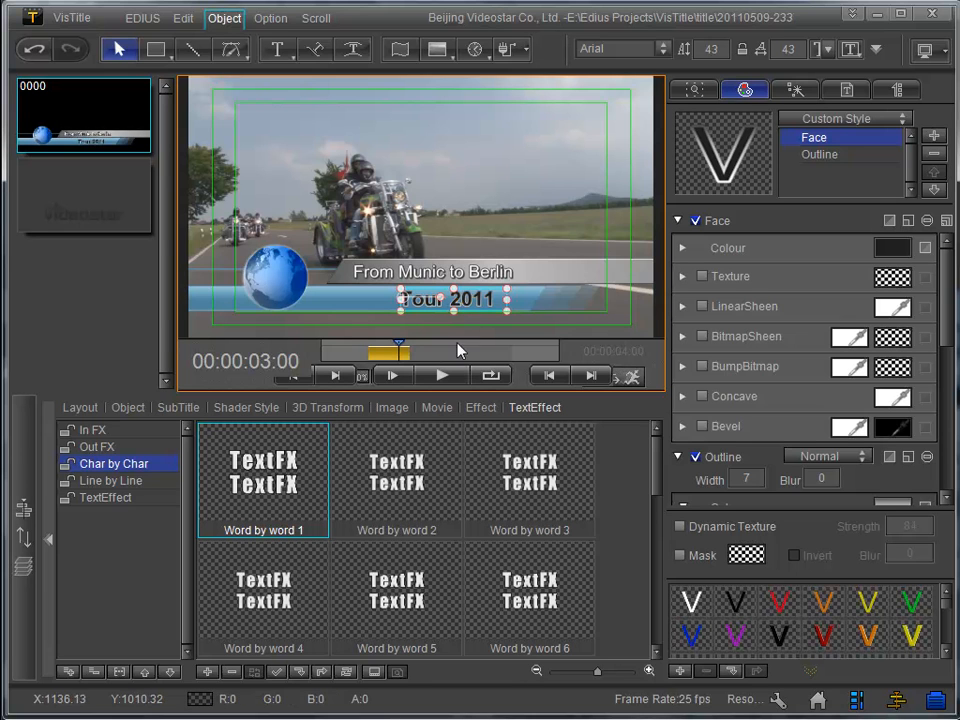
left_click(270, 487)
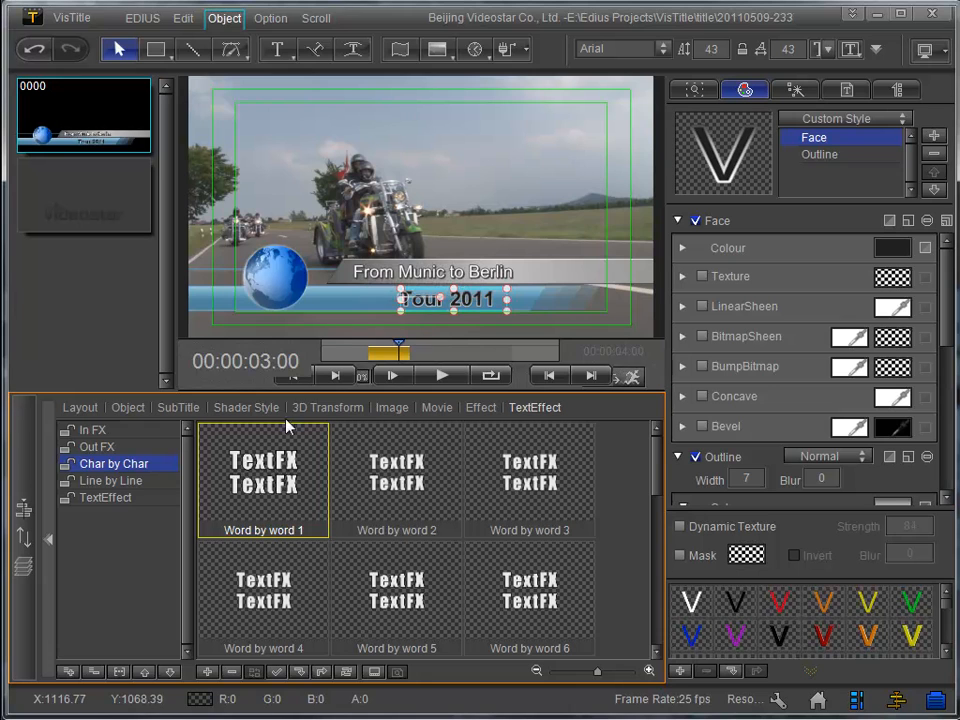
left_click(296, 376)
left_click(442, 376)
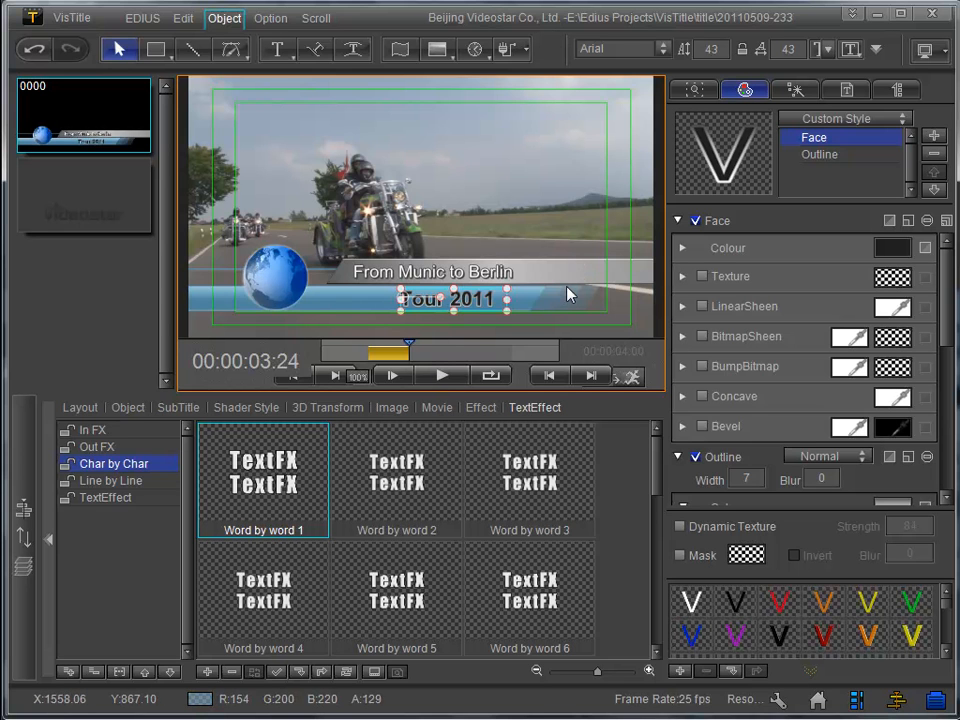
- Select the globe banner group, apply the Effect2 Lens Flare effect, and preview it
left_click(268, 264)
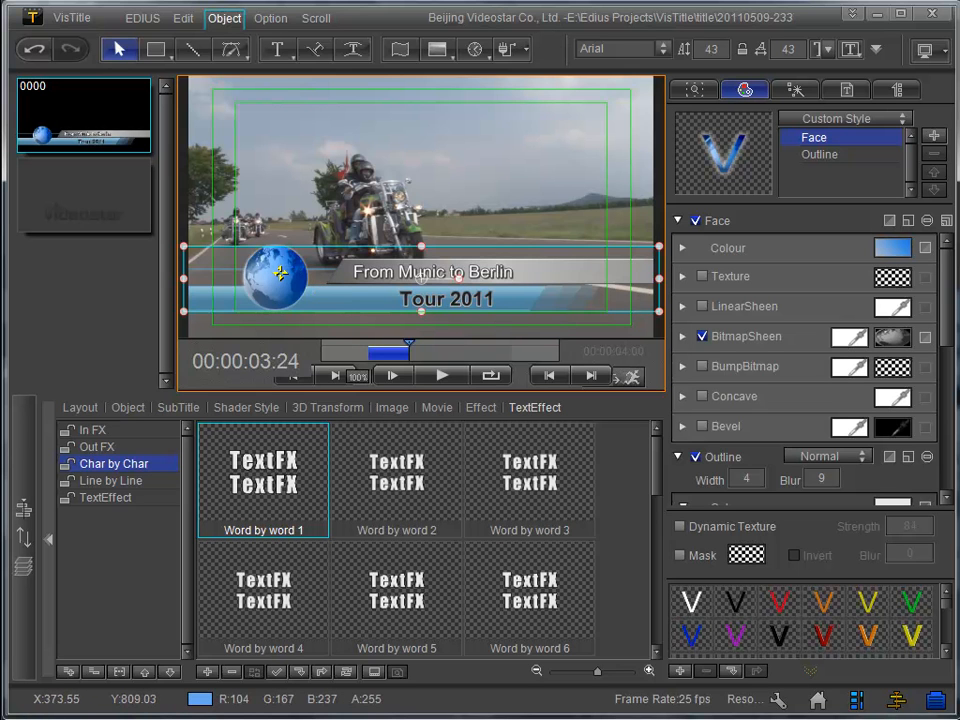
left_click(483, 410)
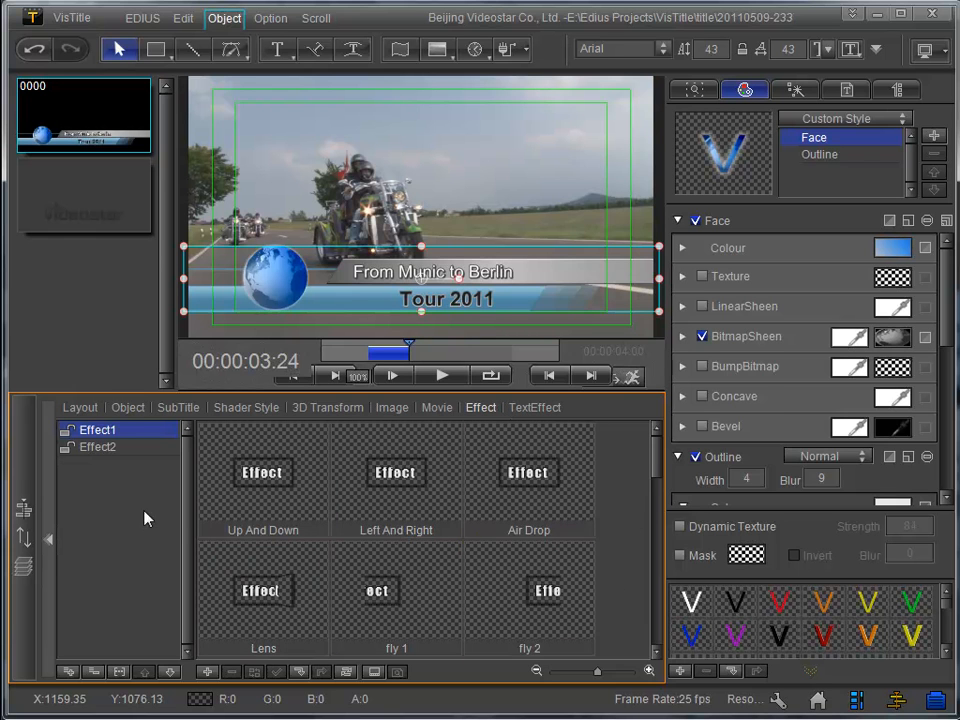
left_click(88, 451)
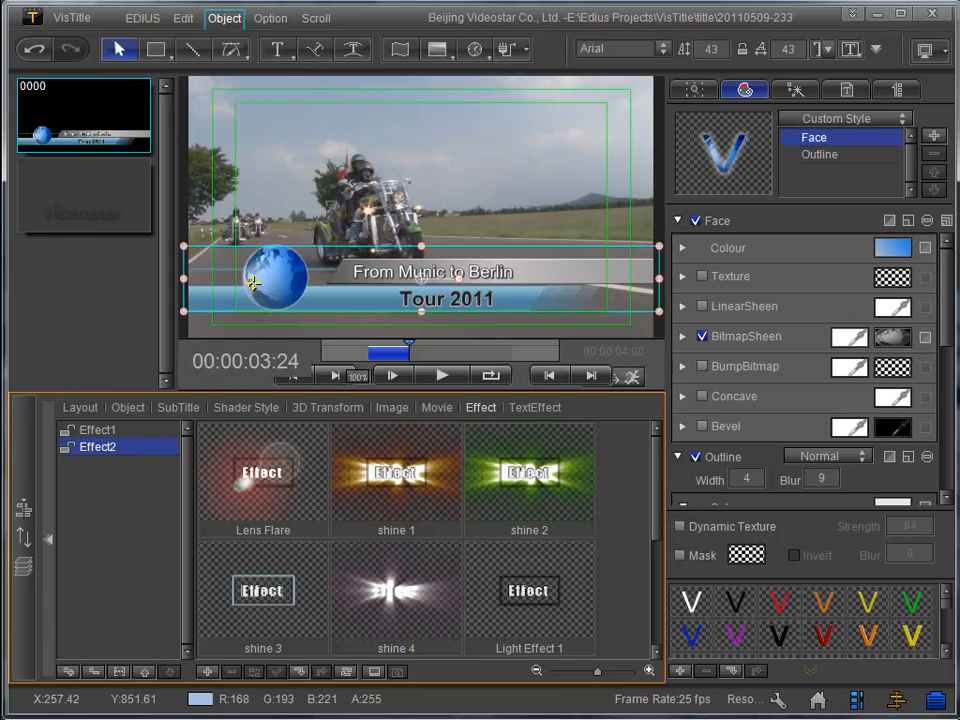
double_click(275, 486)
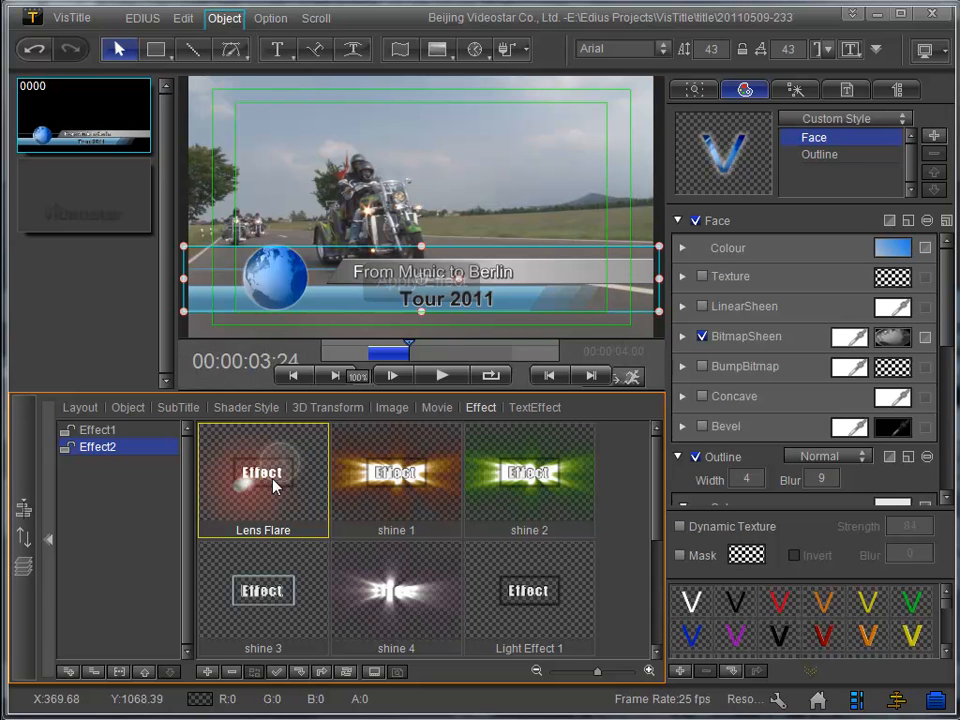
left_click(293, 375)
left_click(444, 377)
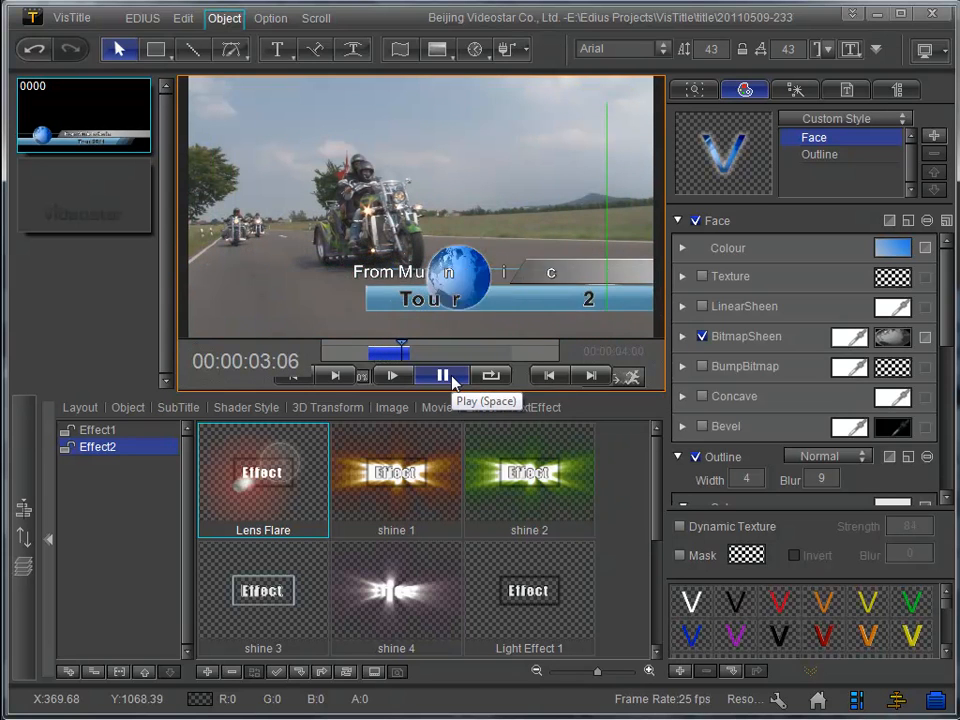
left_click(293, 375)
- Apply the Light Sweep 1 effect to the banner group and preview it
left_click_drag(652, 481, 646, 590)
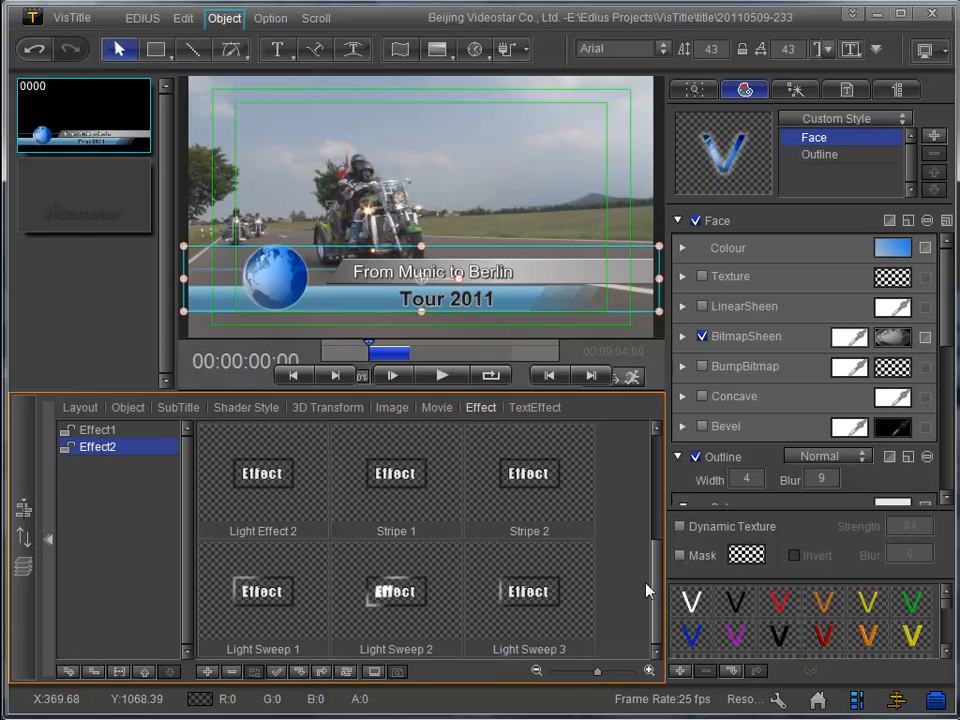
double_click(249, 583)
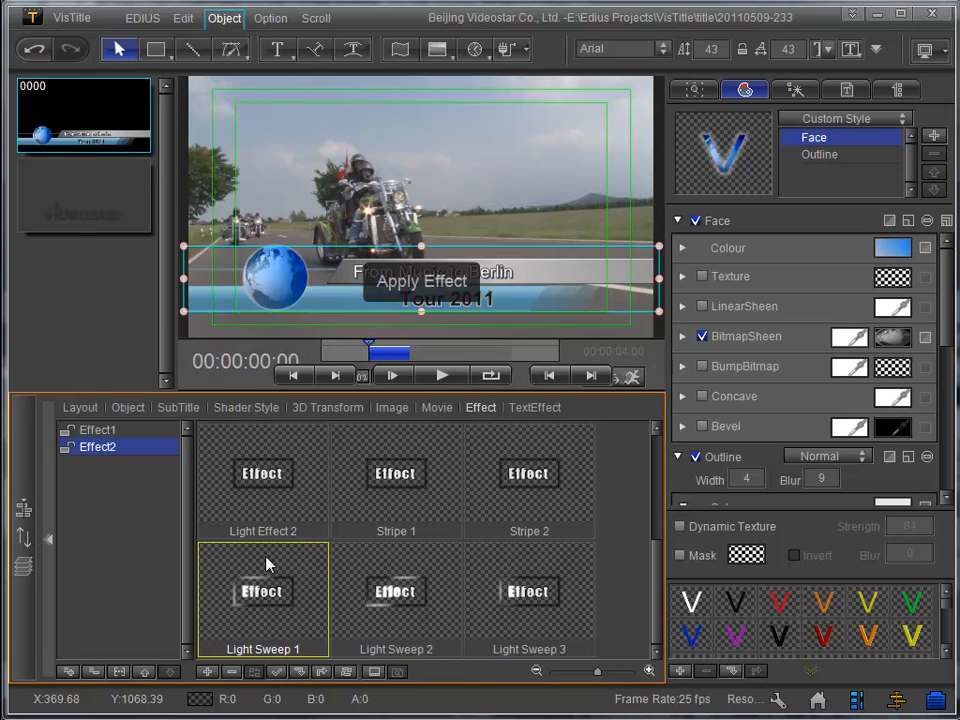
left_click(443, 377)
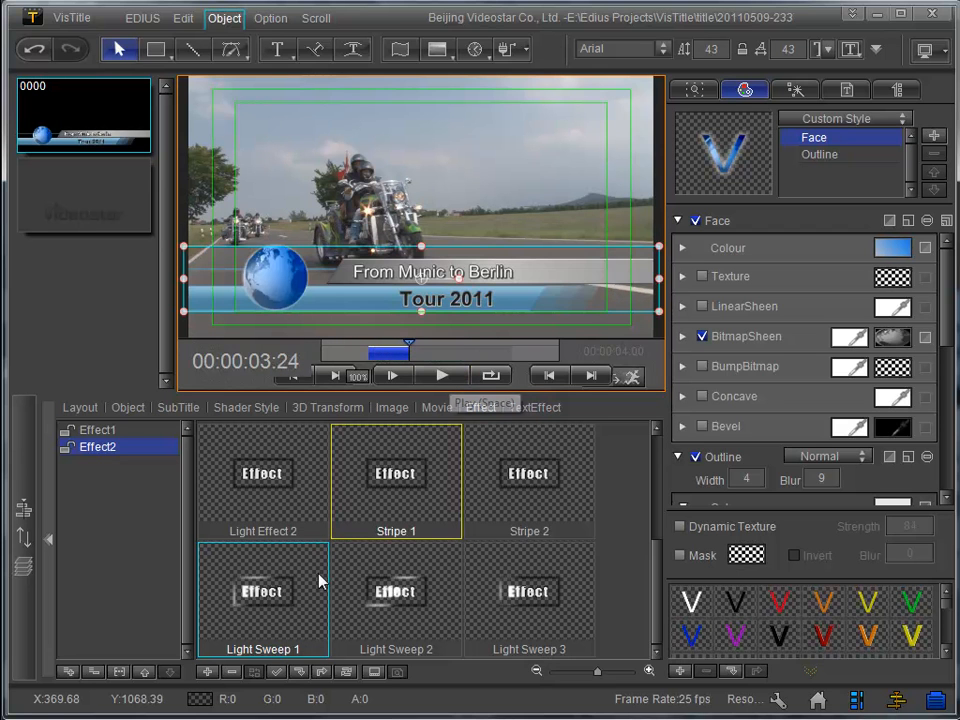
left_click(275, 600)
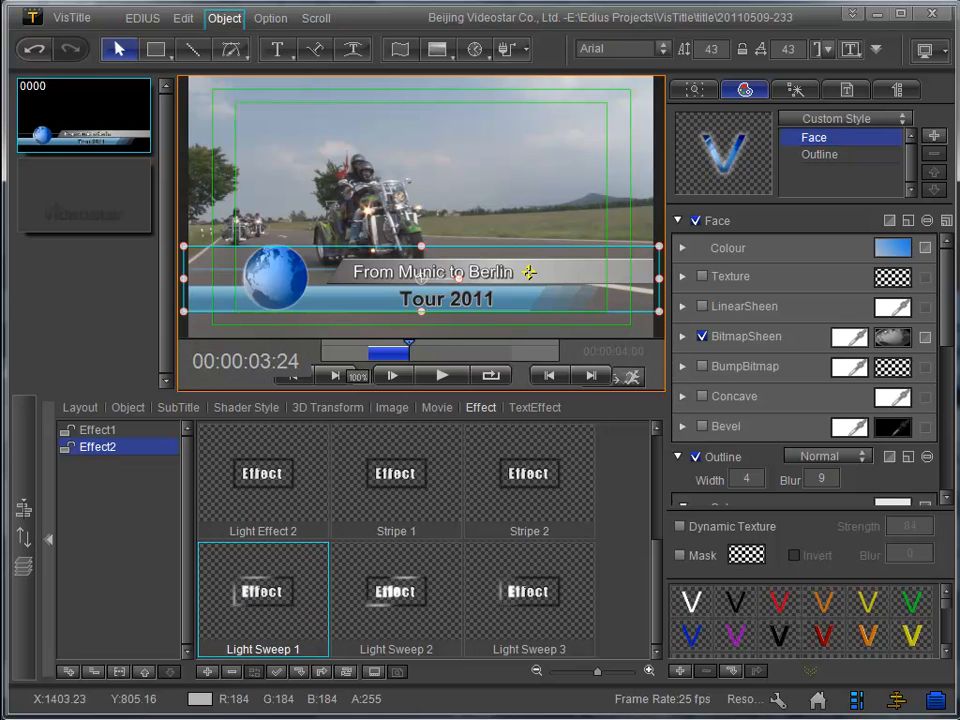
- Apply the Light Sweep 2 effect to the globe banner group and preview it
left_click(400, 606)
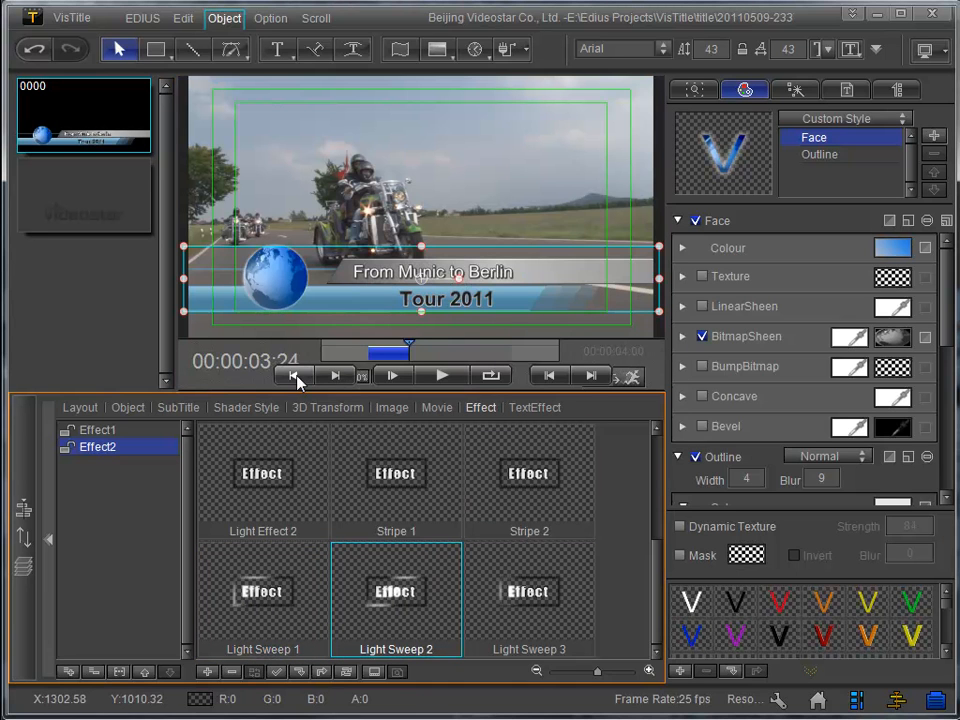
left_click(446, 377)
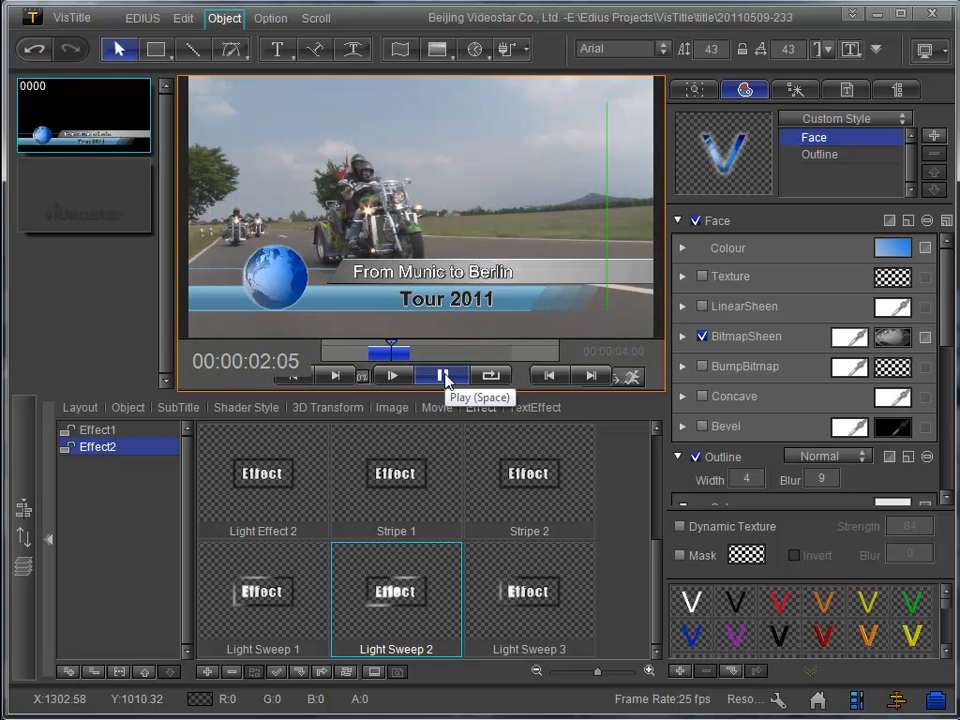
left_click(446, 377)
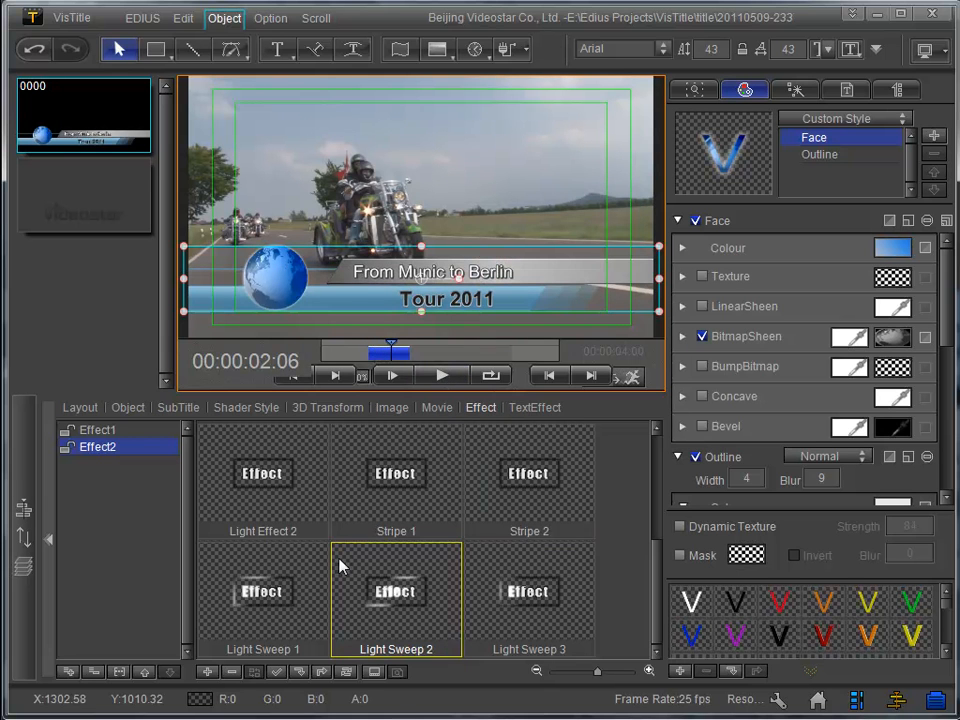
- Apply the Stripe 1 effect to the banner group and preview the animation from the start
left_click(375, 474)
left_click(291, 377)
left_click(448, 377)
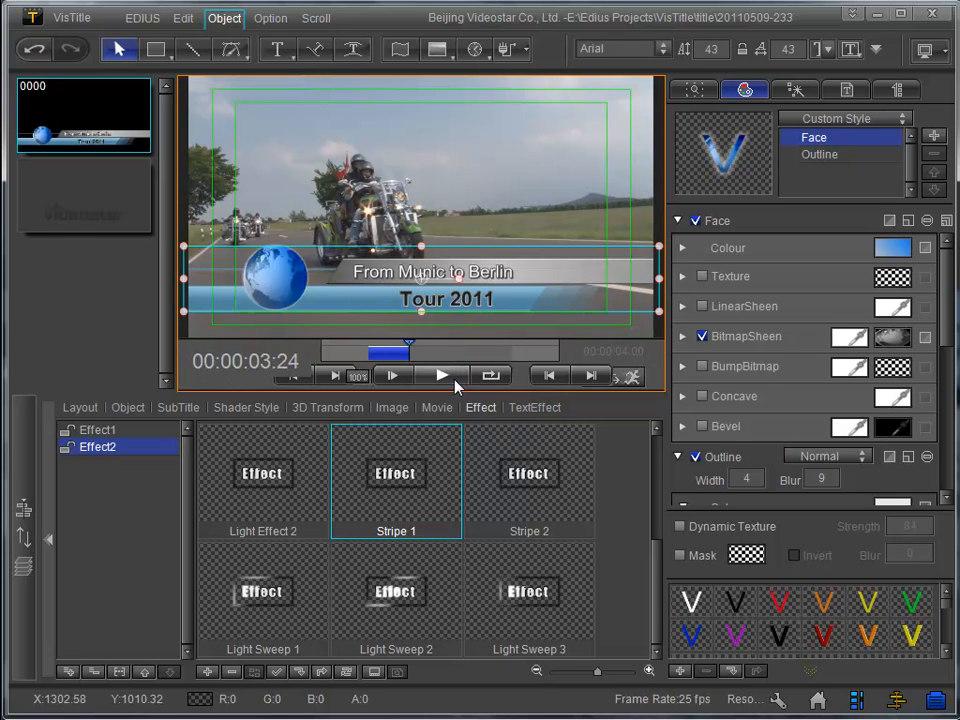
left_click(290, 377)
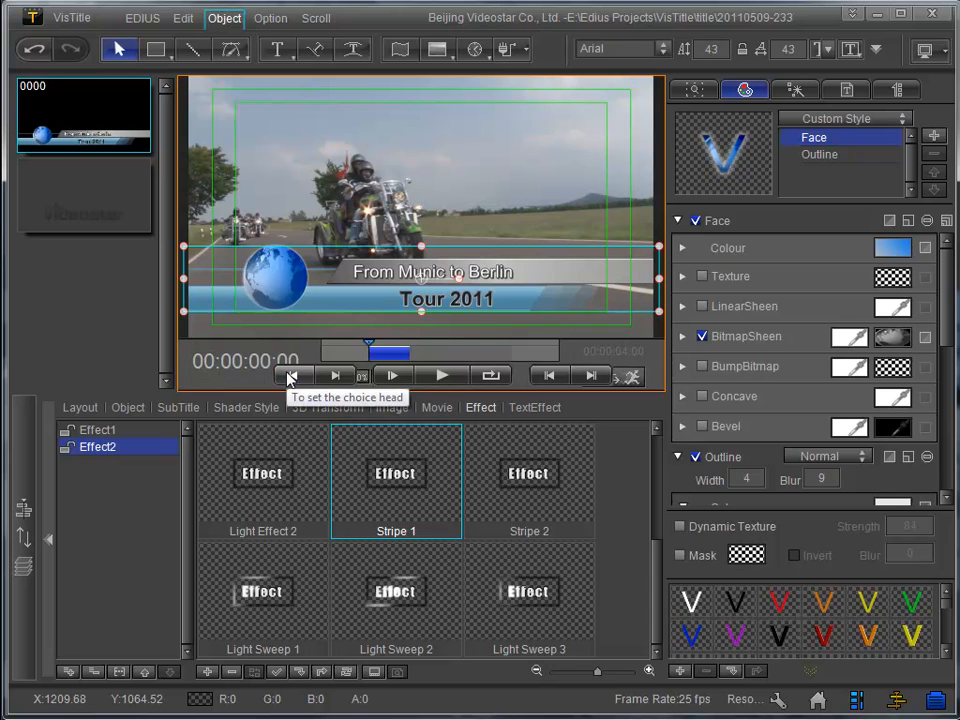
left_click(439, 377)
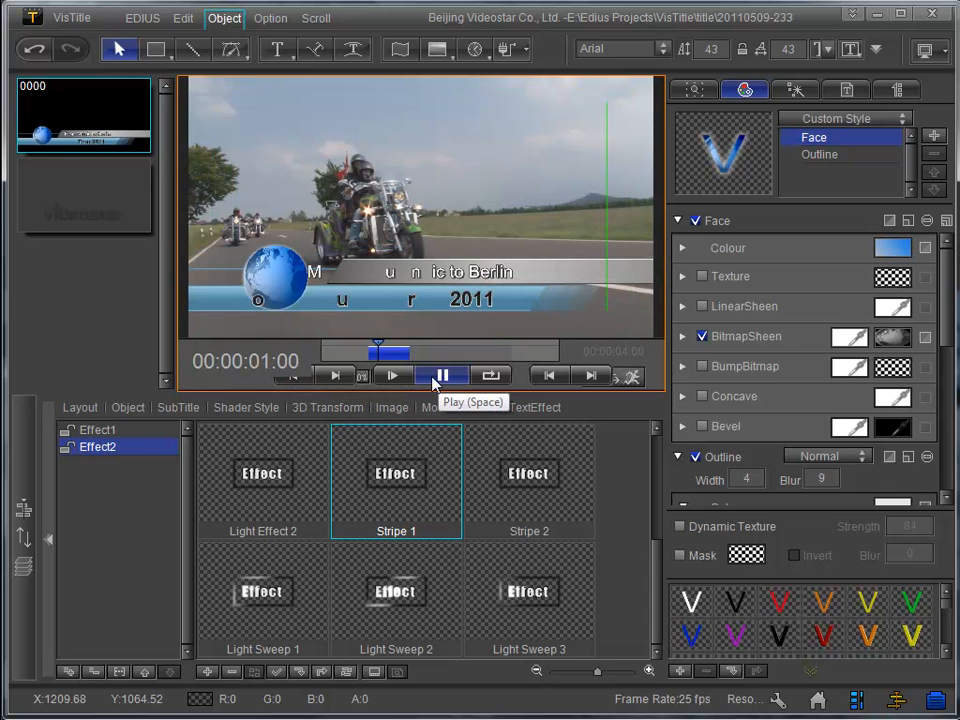